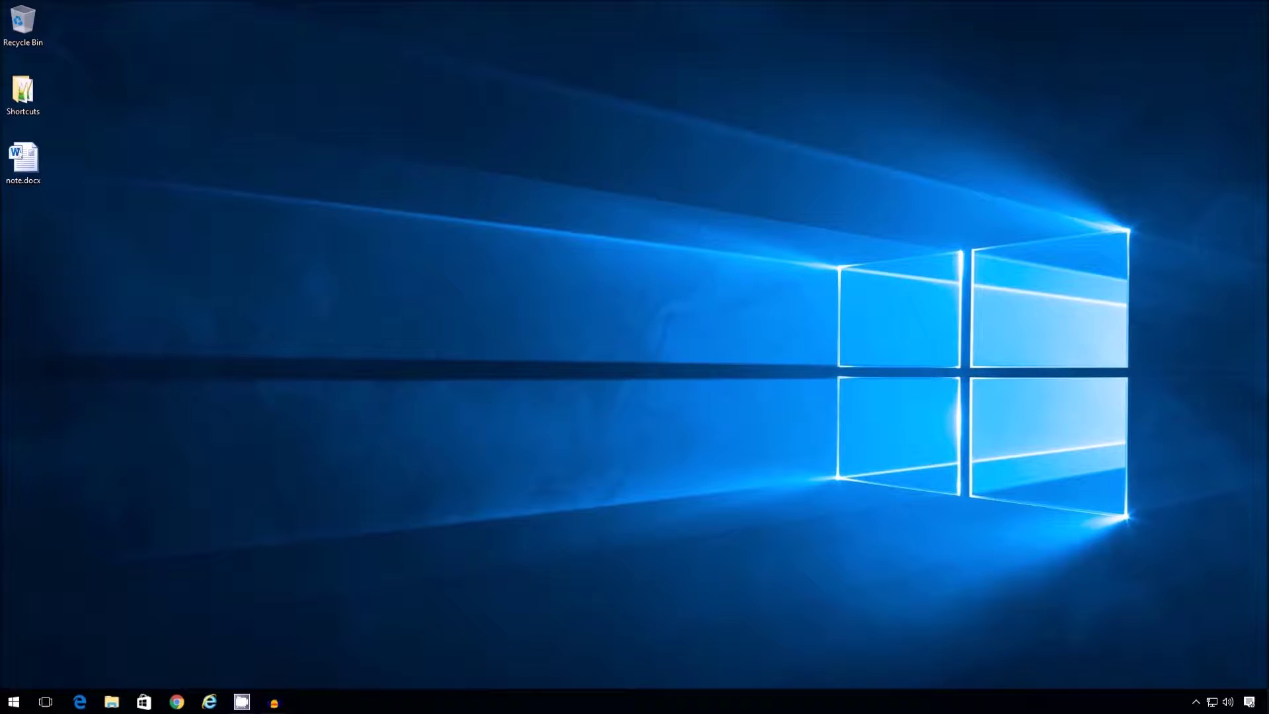
- Launch Internet Explorer from the taskbar so it opens on MSN Canada
{"action": "left_click", "coordinate": [210, 702]}
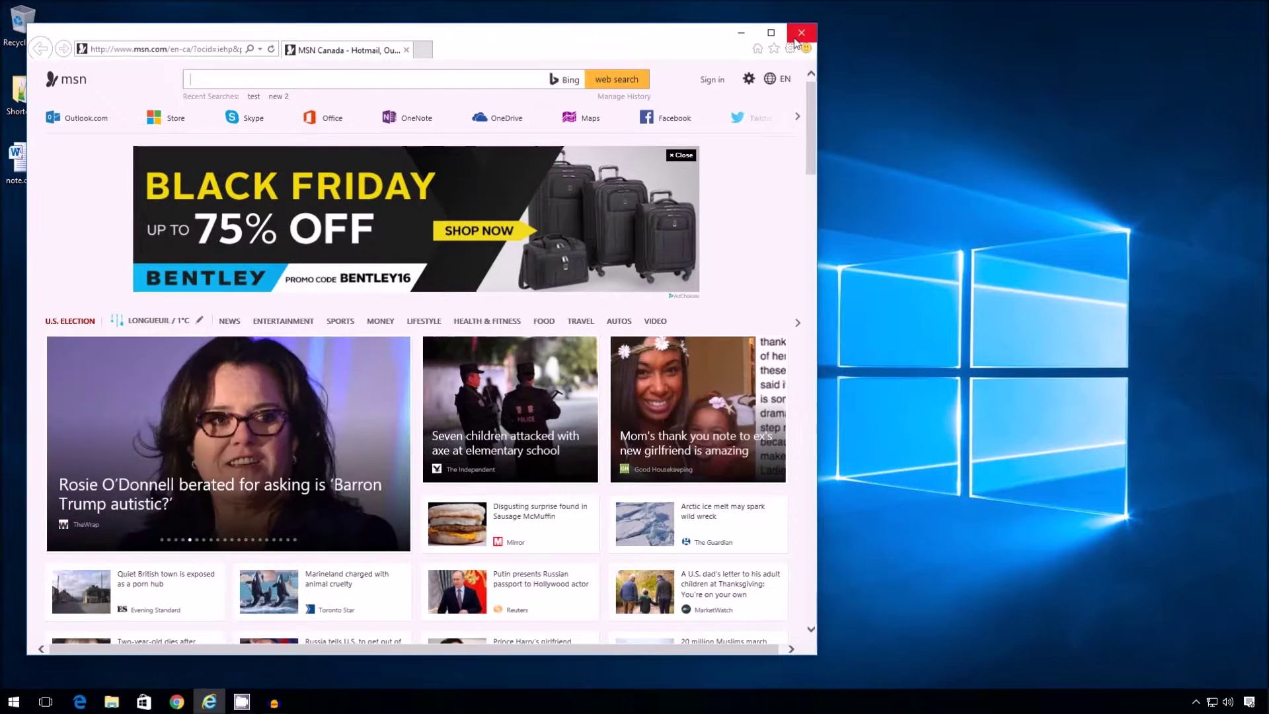
- Bring up Internet Explorer's gear Tools menu
{"action": "left_click", "coordinate": [790, 50]}
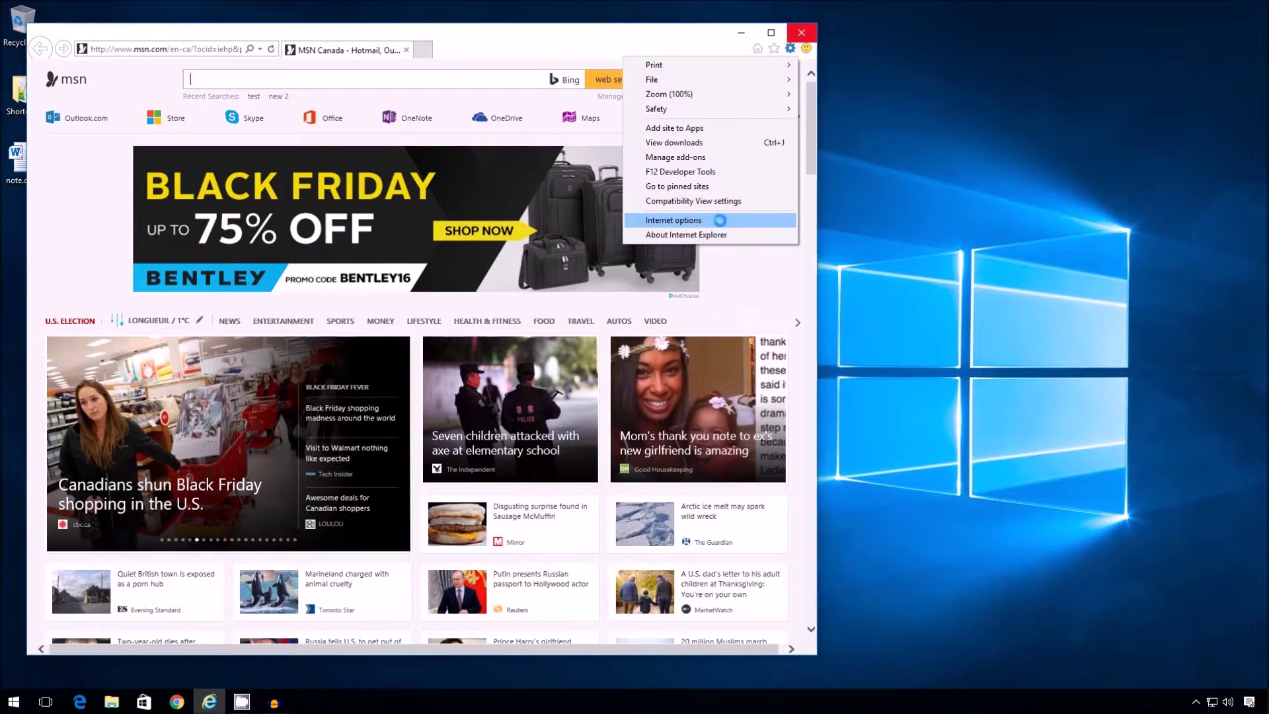
{"action": "left_click", "coordinate": [713, 220]}
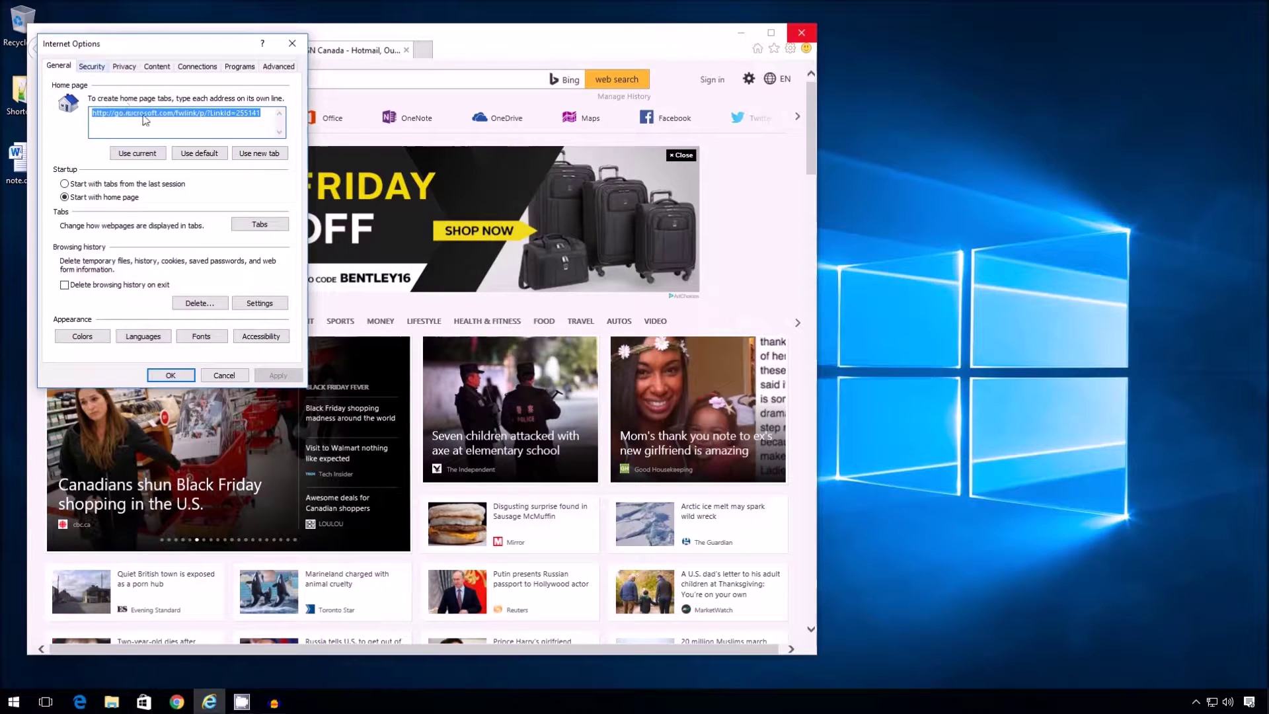
{"action": "type", "text": "h"}
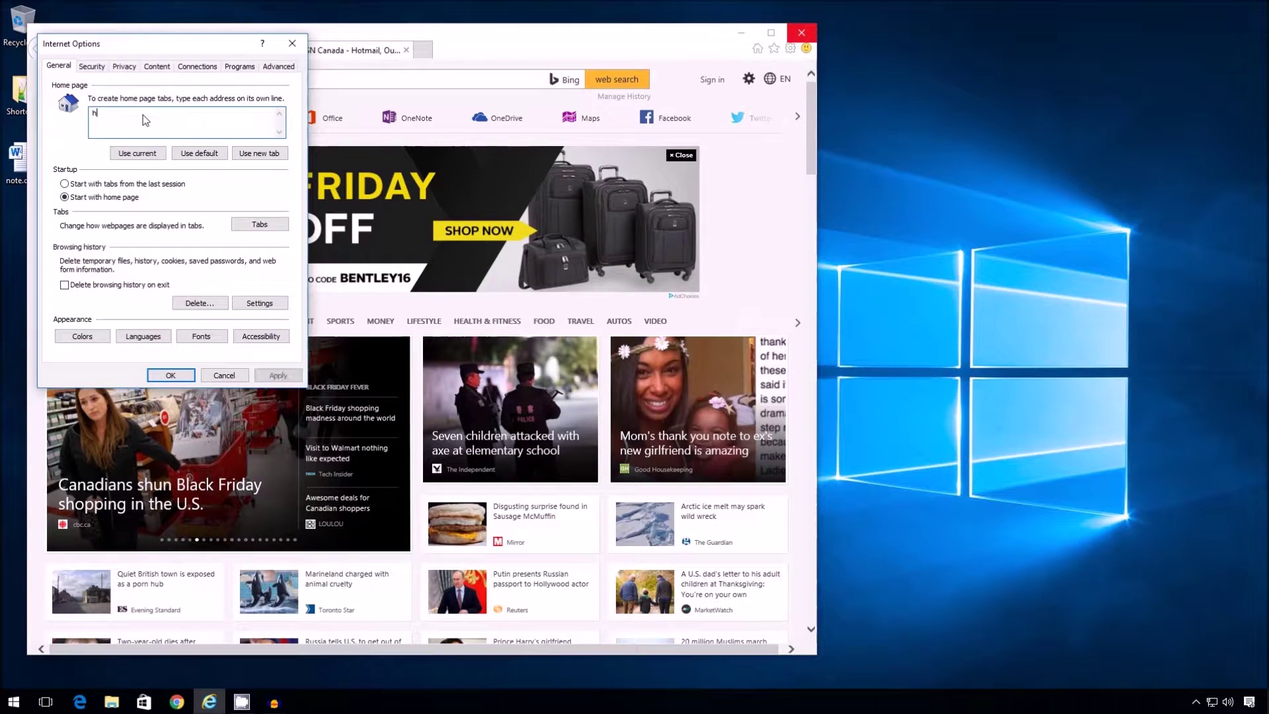
{"action": "type", "text": "ttps://www.google.ca"}
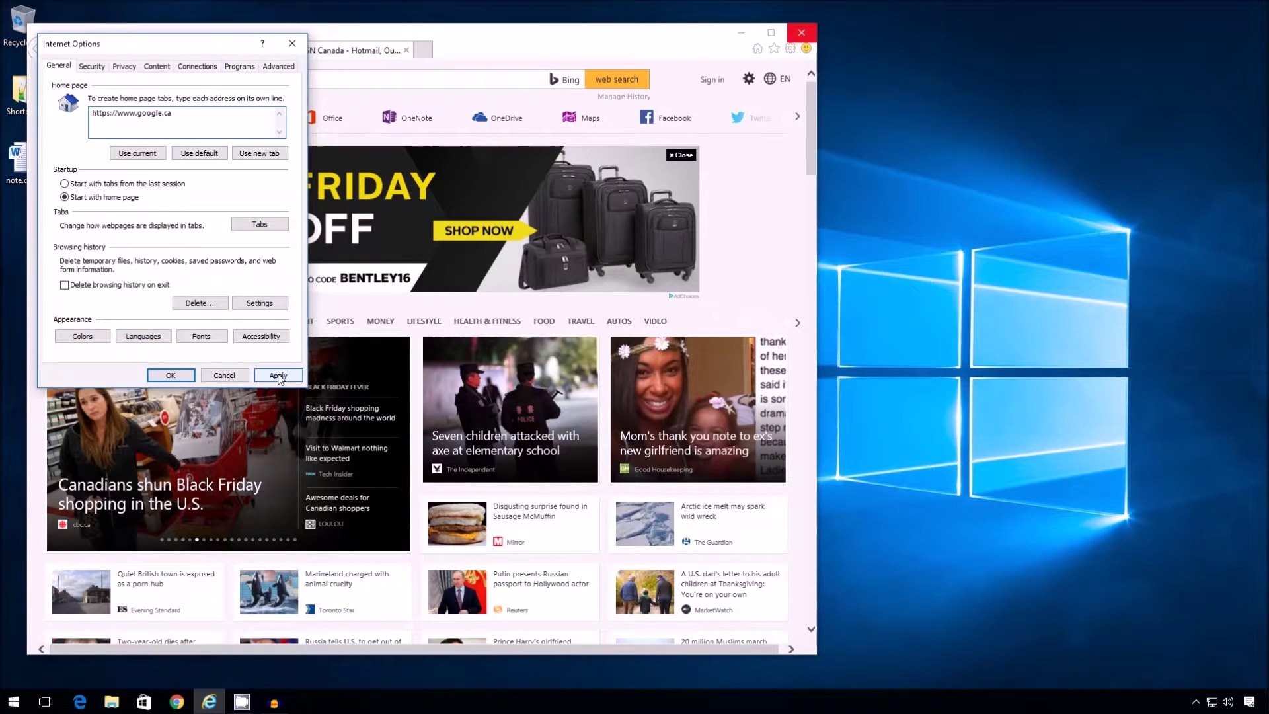
{"action": "left_click", "coordinate": [277, 375]}
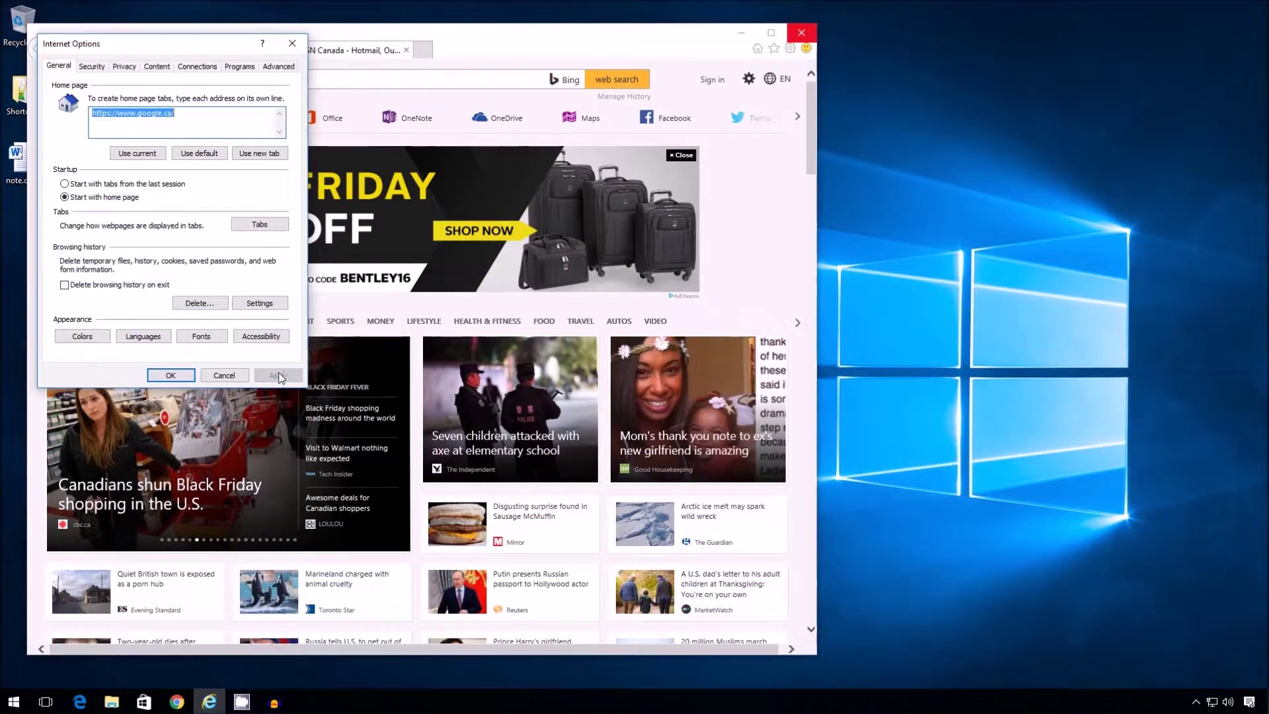
{"action": "left_click", "coordinate": [183, 372]}
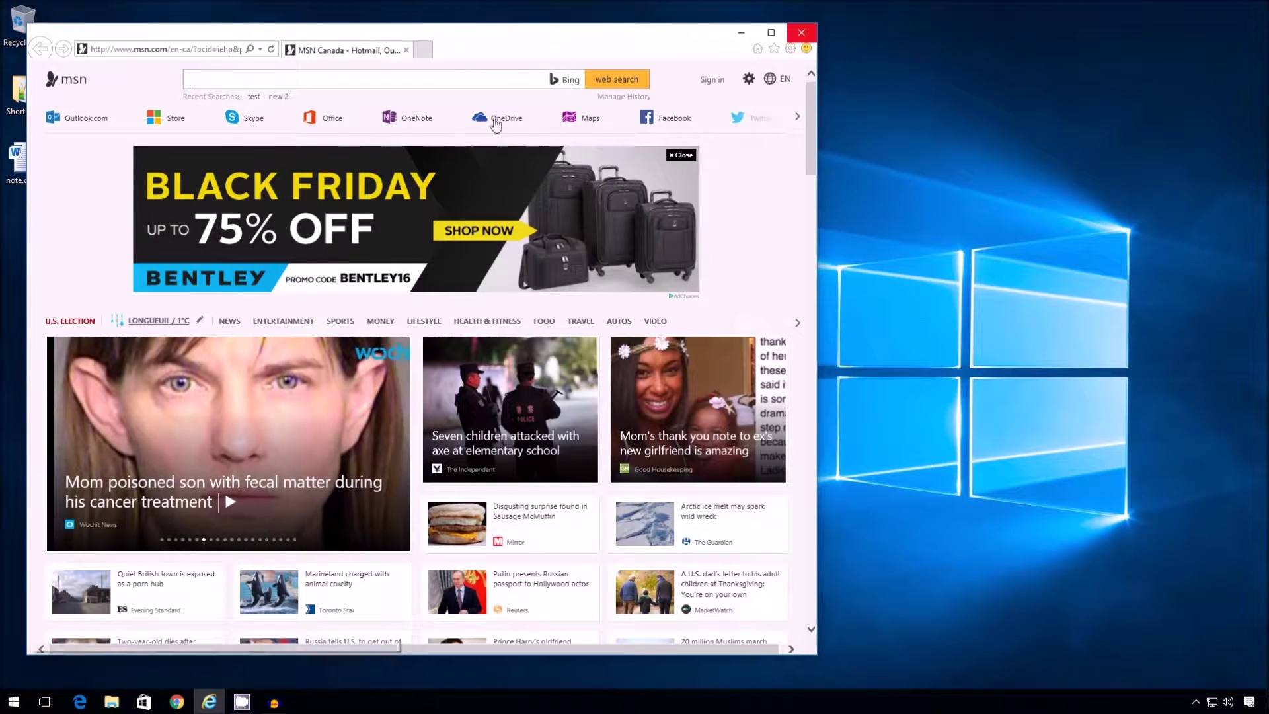
- Go to the google.ca home page, dismiss the Chrome popup, and Google 'hello'
{"action": "left_click", "coordinate": [758, 49]}
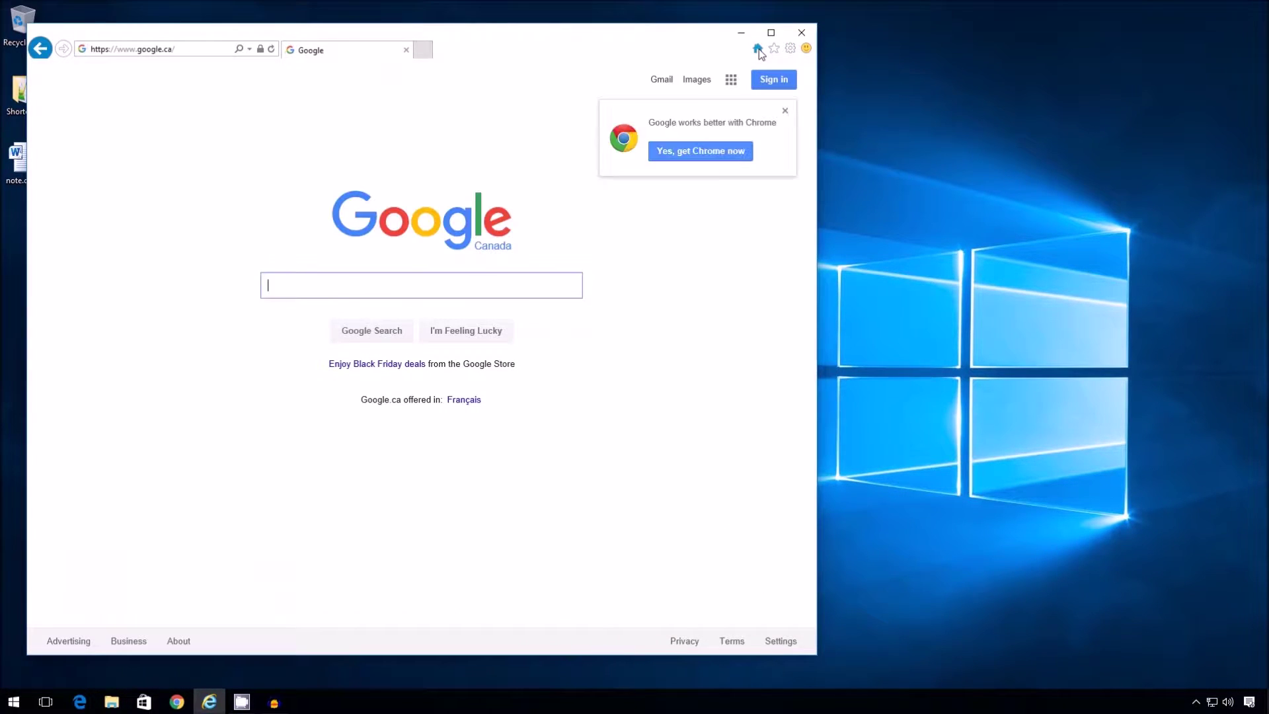
{"action": "left_click", "coordinate": [786, 112]}
{"action": "type", "text": "hello"}
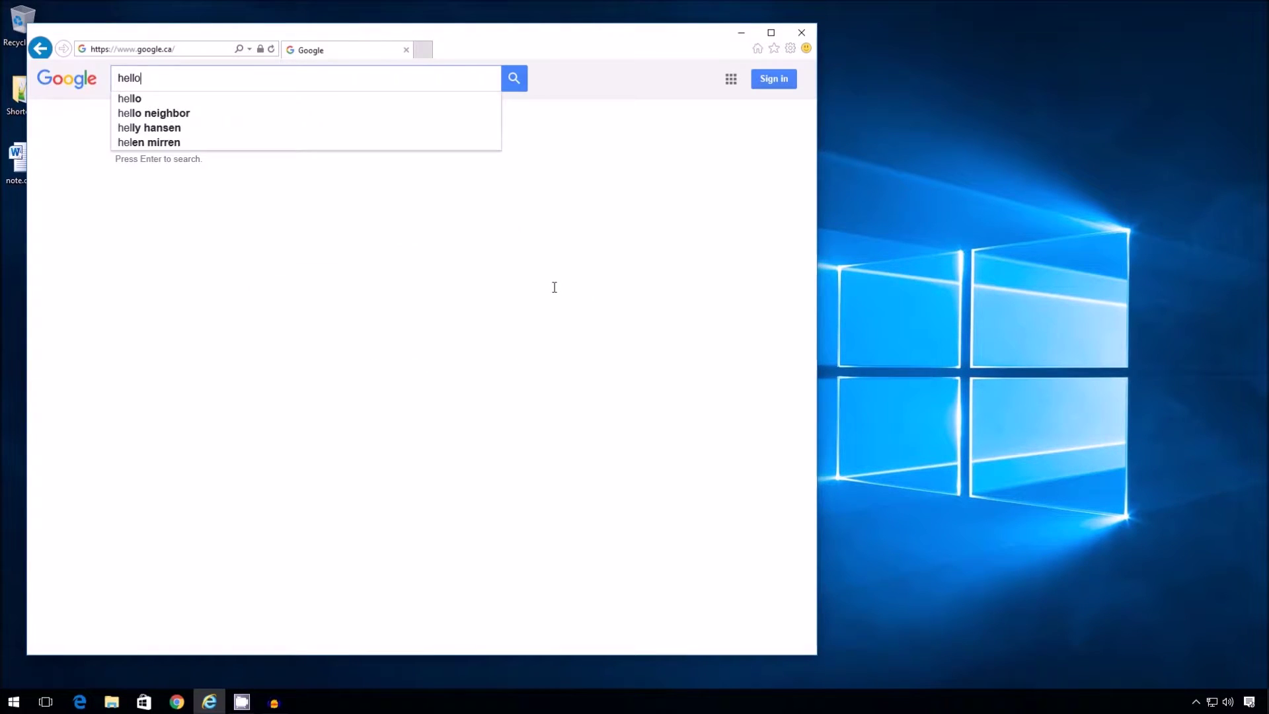
{"action": "key", "text": "Return"}
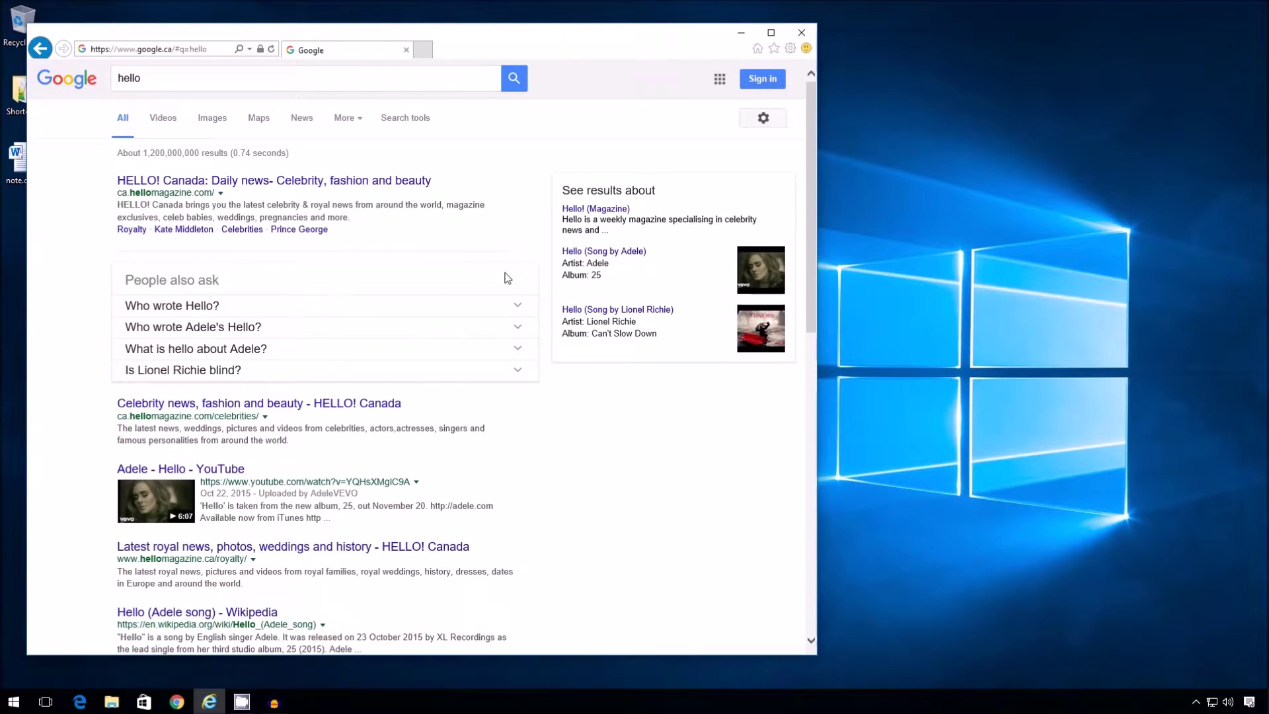
- Search 'im searching' from the address bar, which returns Bing results
{"action": "left_click", "coordinate": [204, 49]}
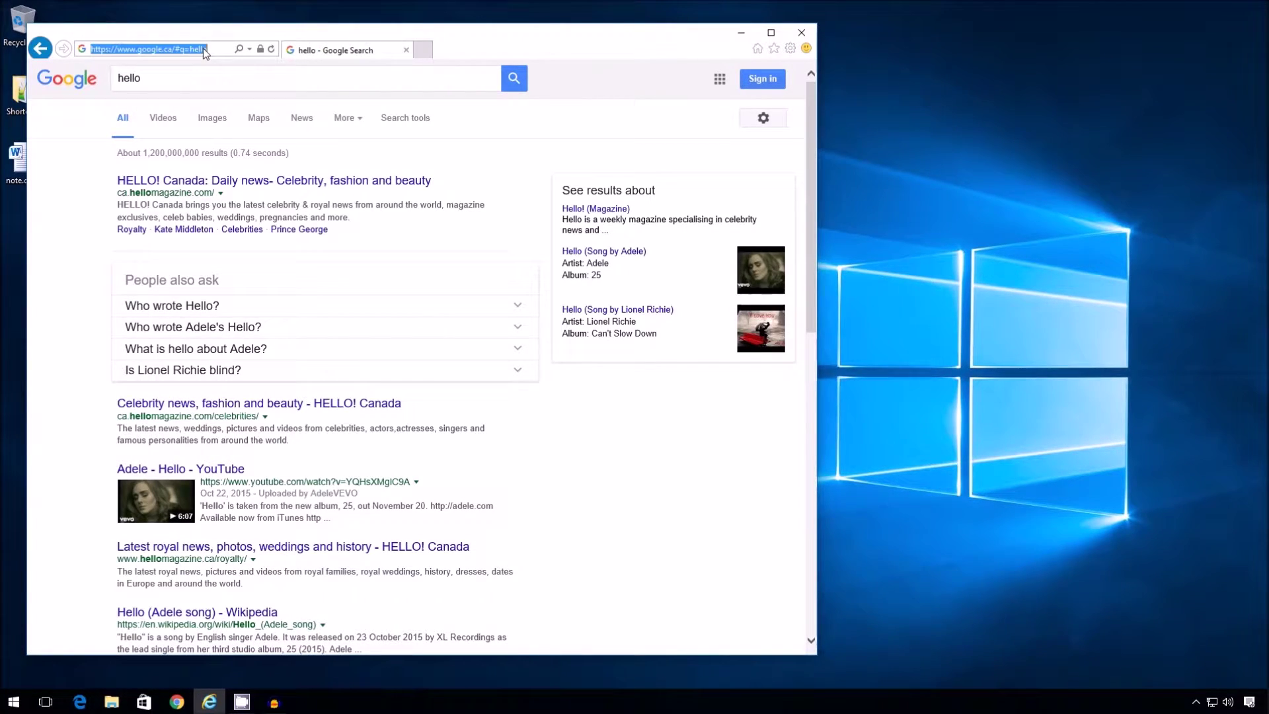
{"action": "type", "text": "im searching"}
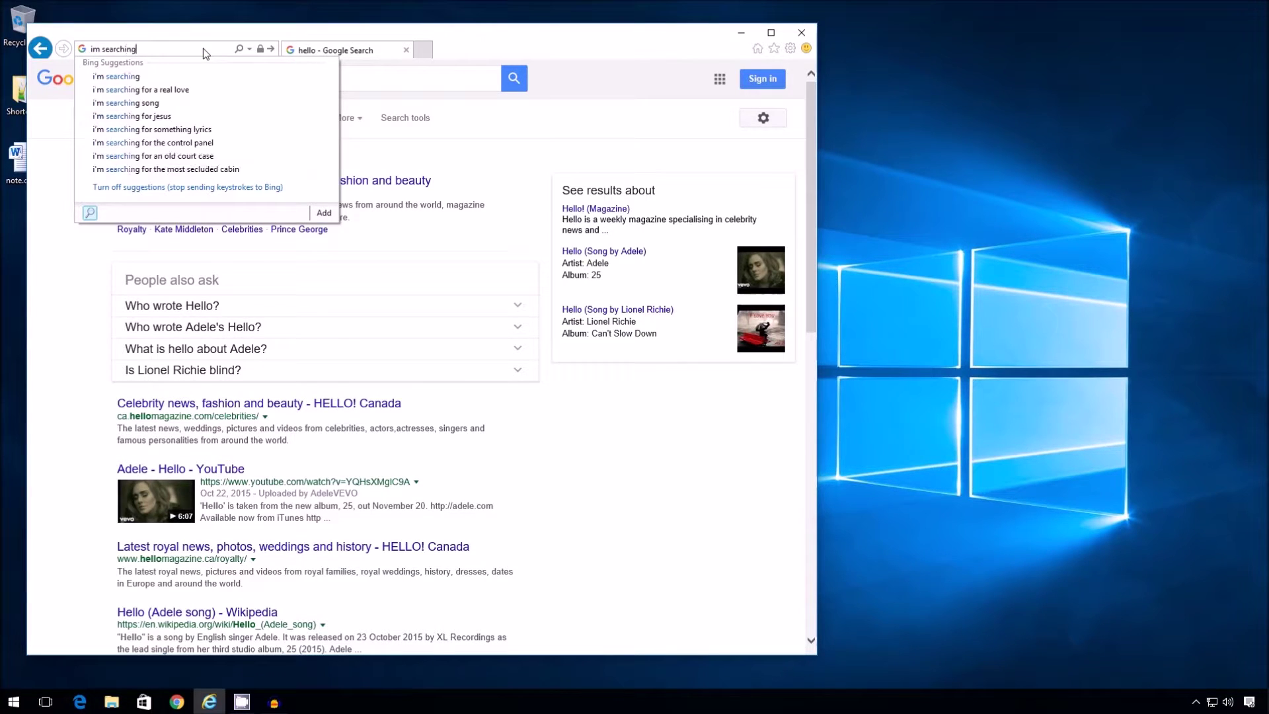
{"action": "key", "text": "Return"}
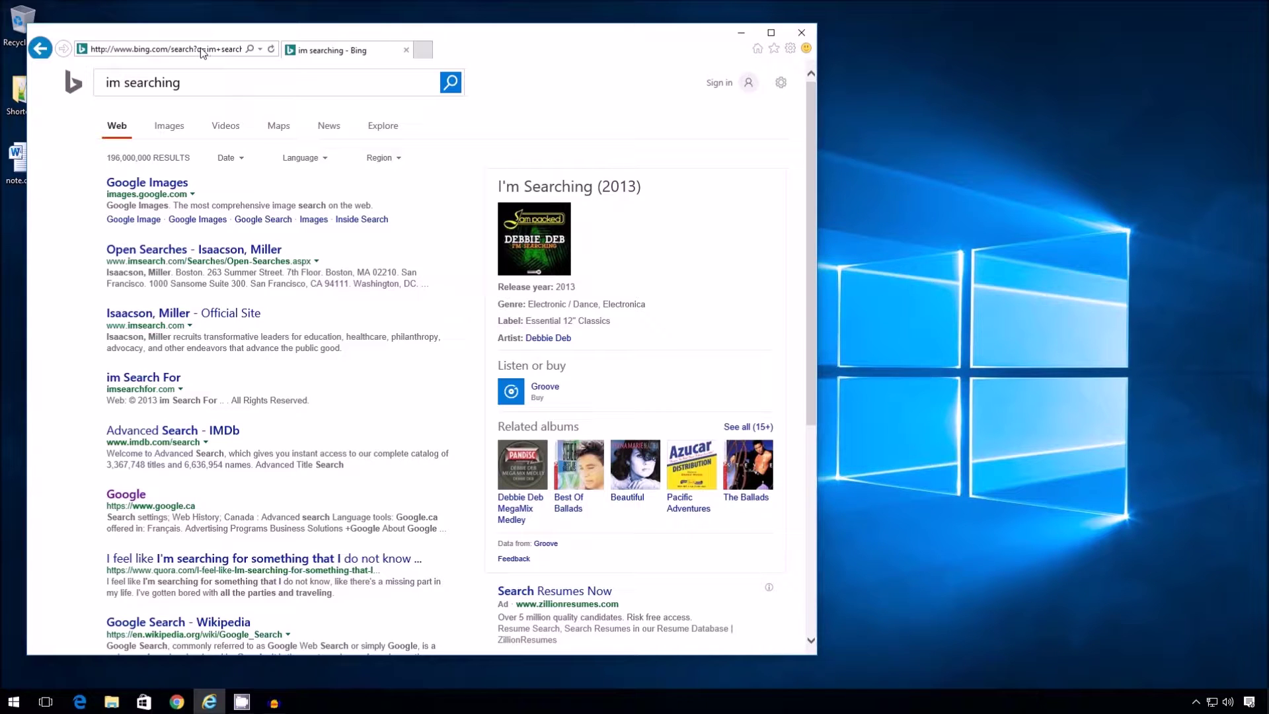
- Show Search Providers in Manage add-ons, where Bing is the only default provider
{"action": "left_click", "coordinate": [789, 48]}
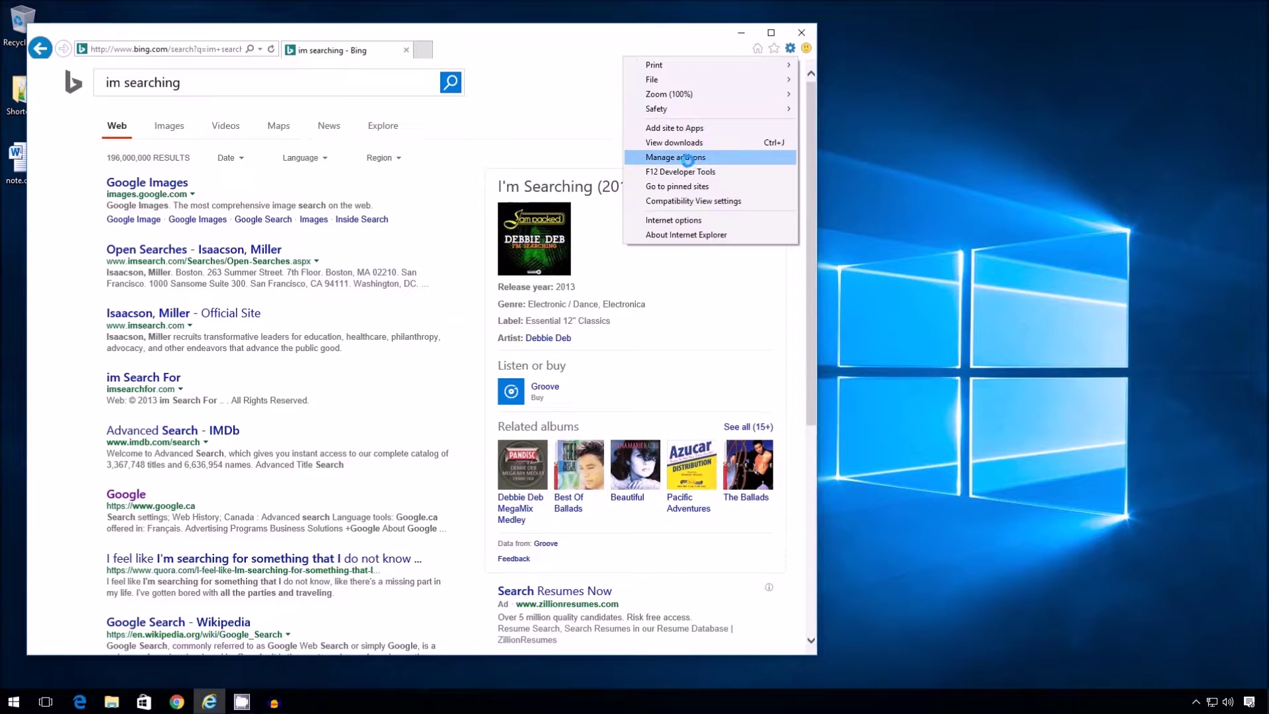
{"action": "left_click", "coordinate": [687, 158]}
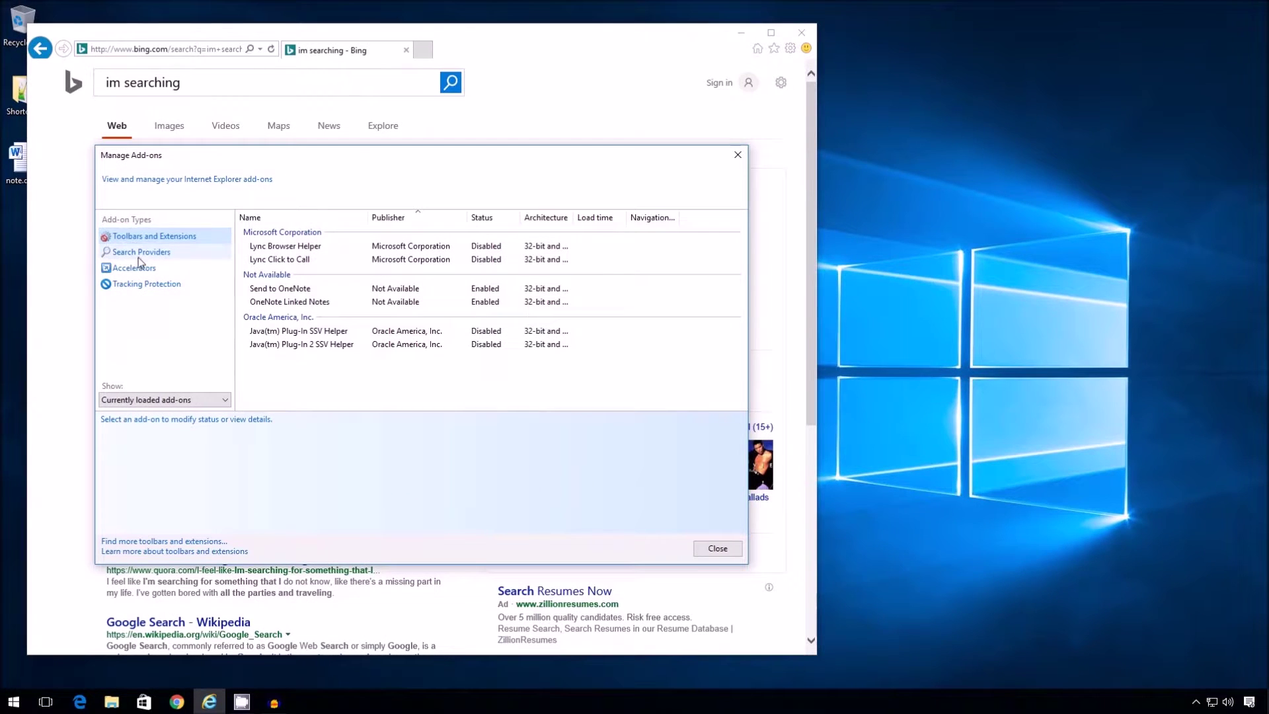
{"action": "left_click", "coordinate": [210, 297]}
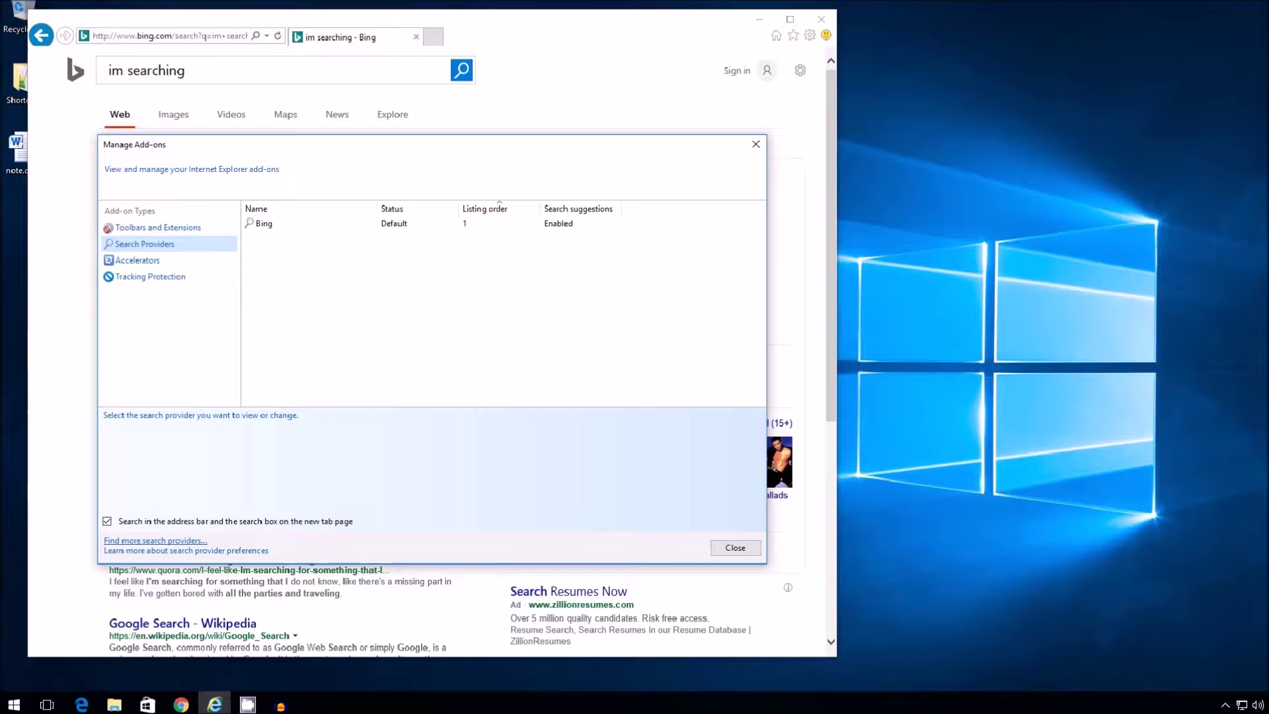
- Add Google Search from the Internet Explorer Gallery, then close the Gallery window
{"action": "left_click", "coordinate": [140, 542]}
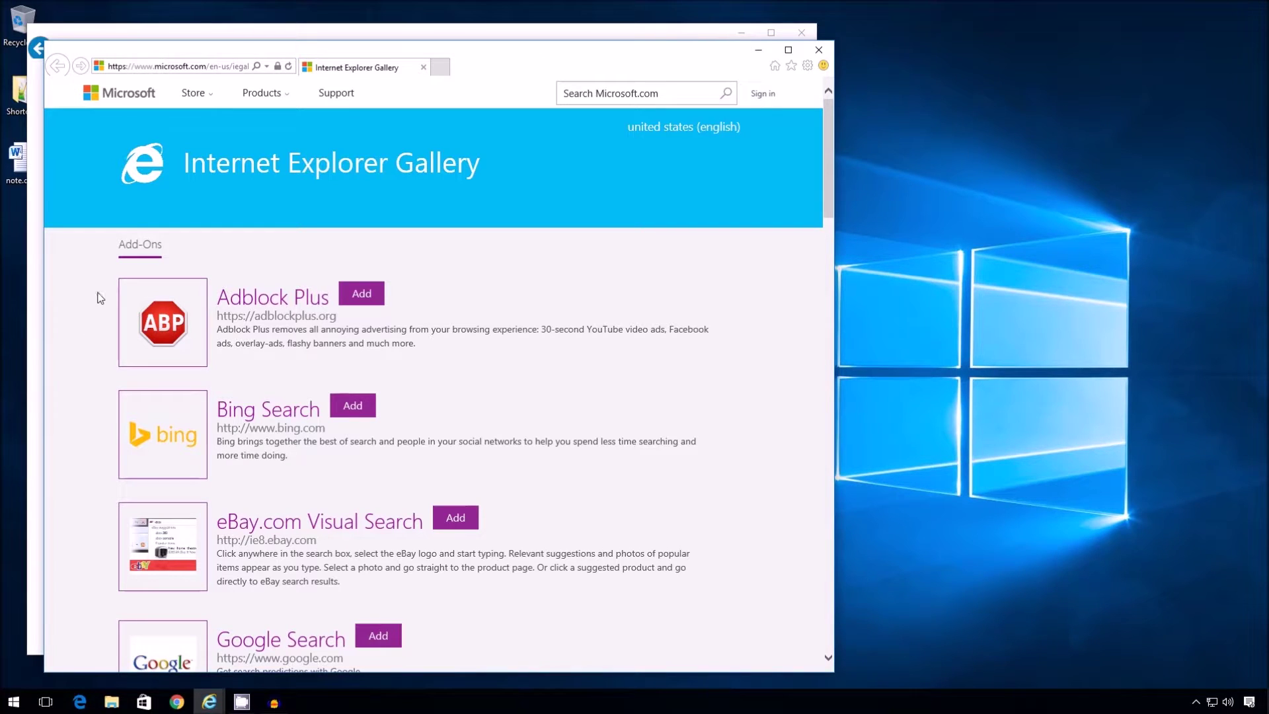
{"action": "scroll", "coordinate": [103, 292], "scroll_direction": "down", "scroll_amount": 5}
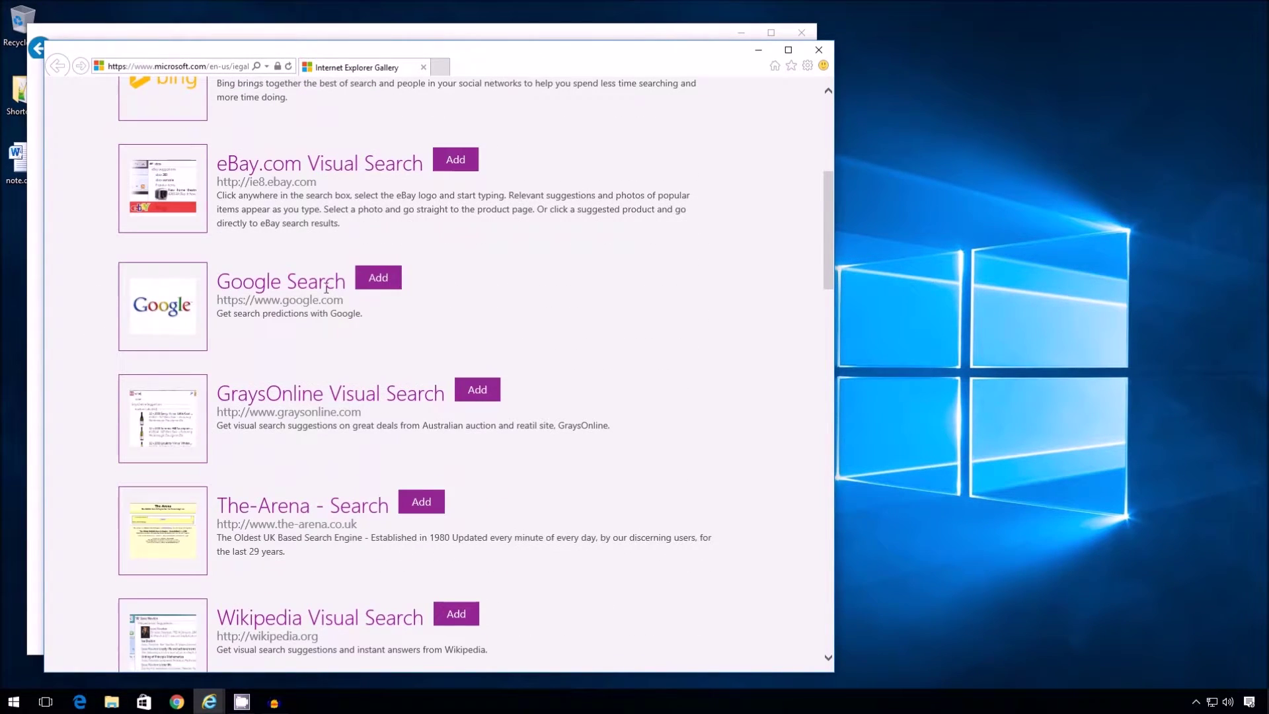
{"action": "left_click", "coordinate": [378, 278]}
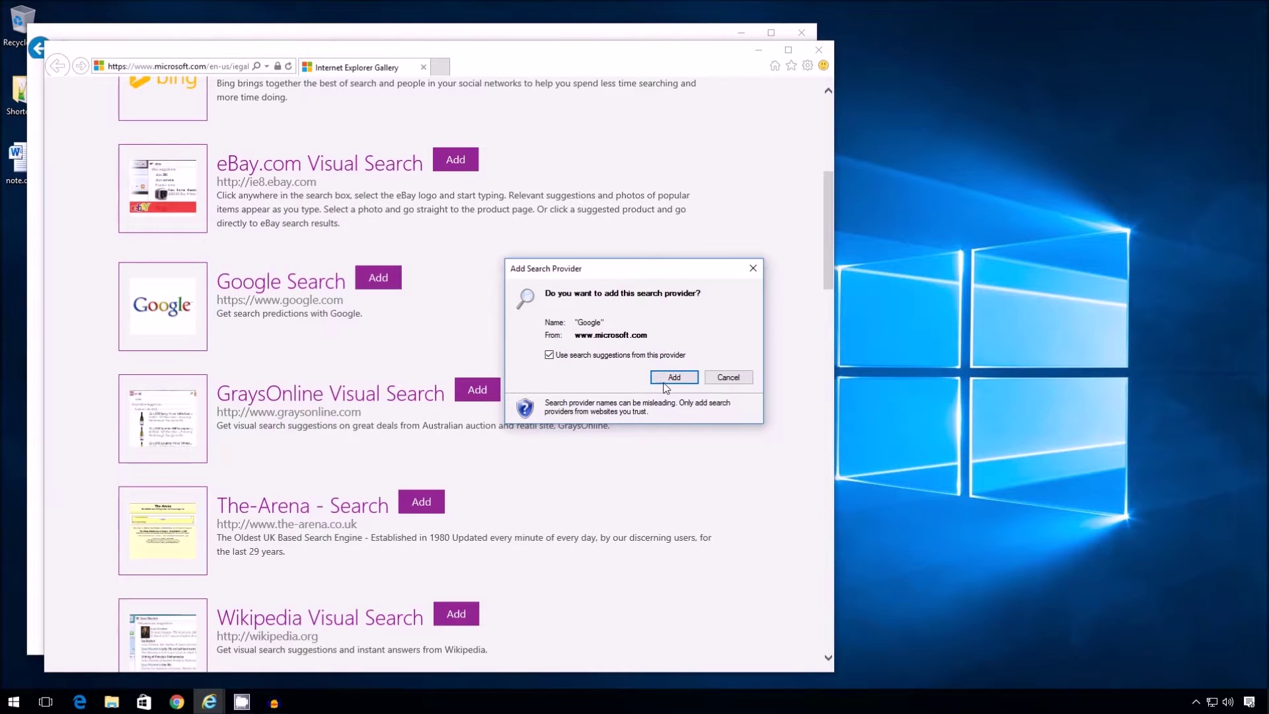
{"action": "left_click", "coordinate": [716, 452]}
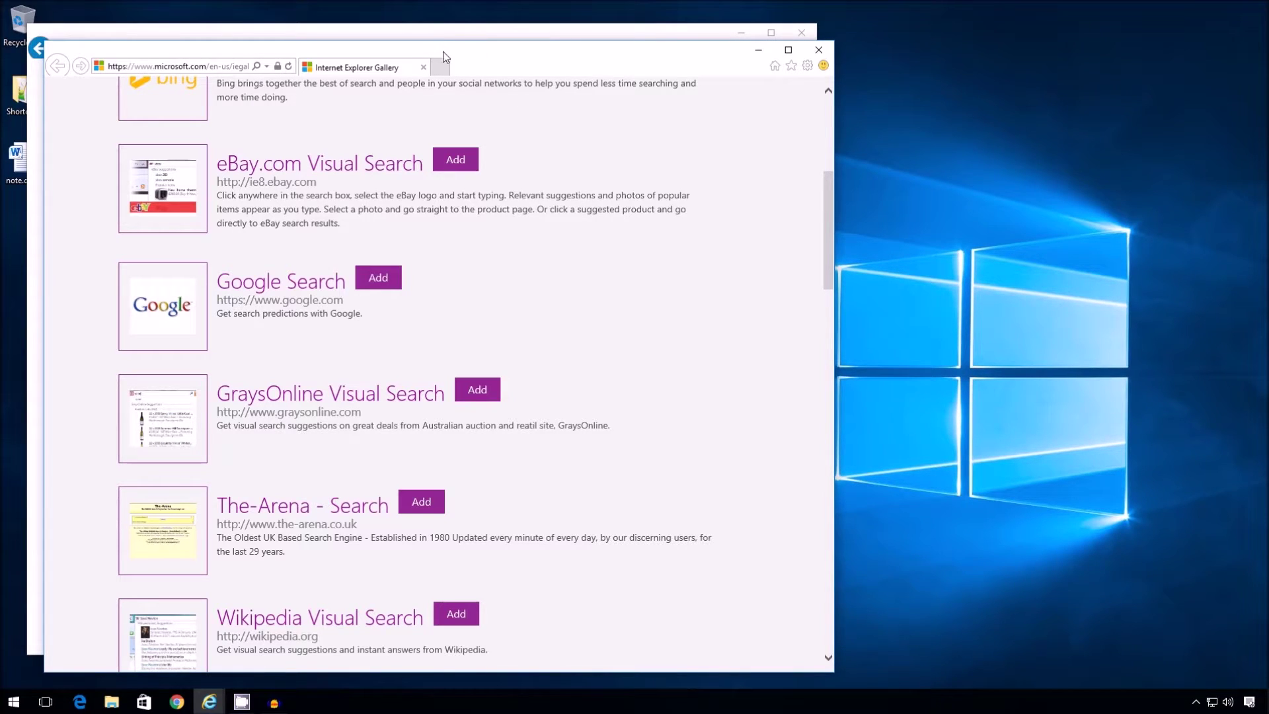
{"action": "left_click", "coordinate": [819, 50]}
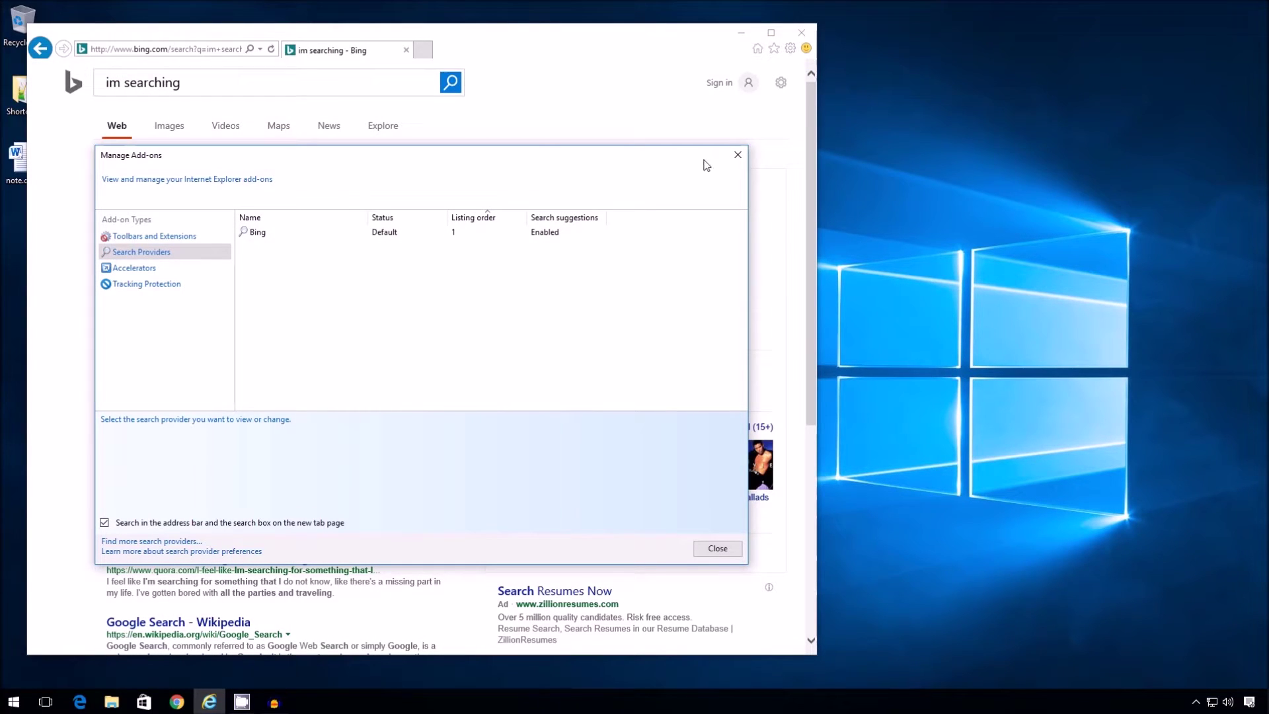
- Reopen Search Providers in Manage add-ons and set Google as default instead of Bing
{"action": "left_click", "coordinate": [736, 156]}
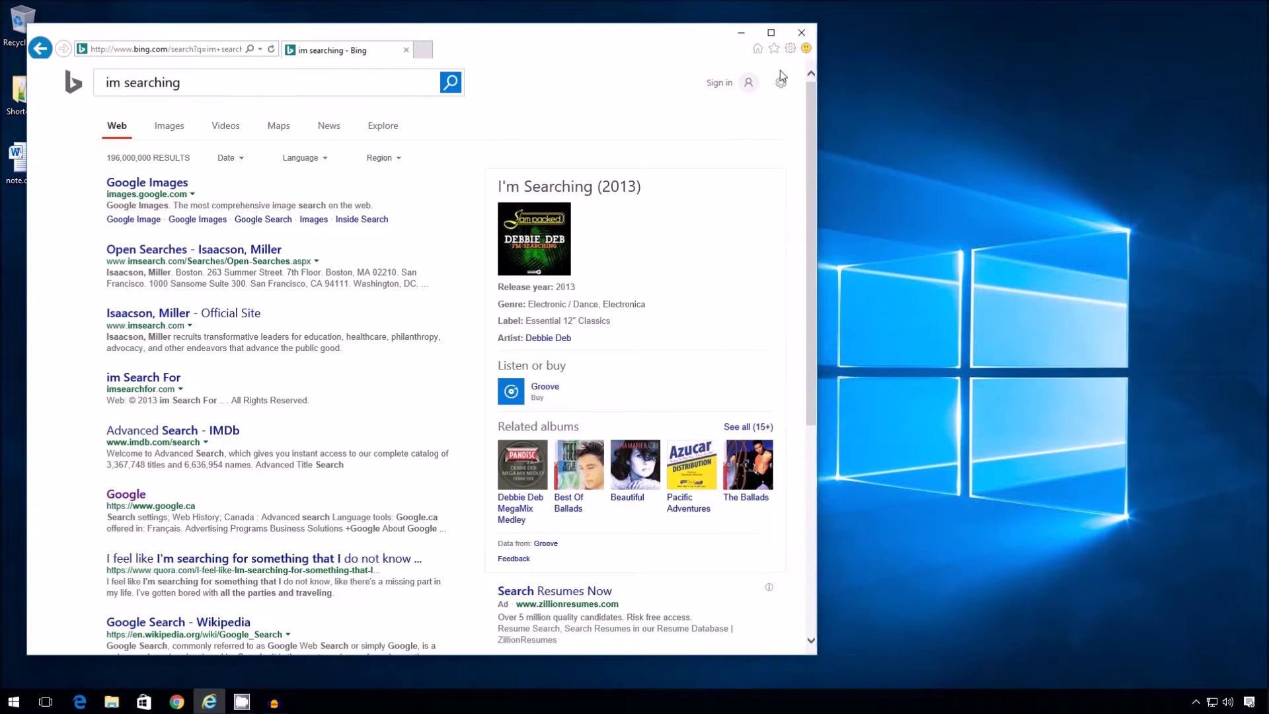
{"action": "left_click", "coordinate": [791, 49]}
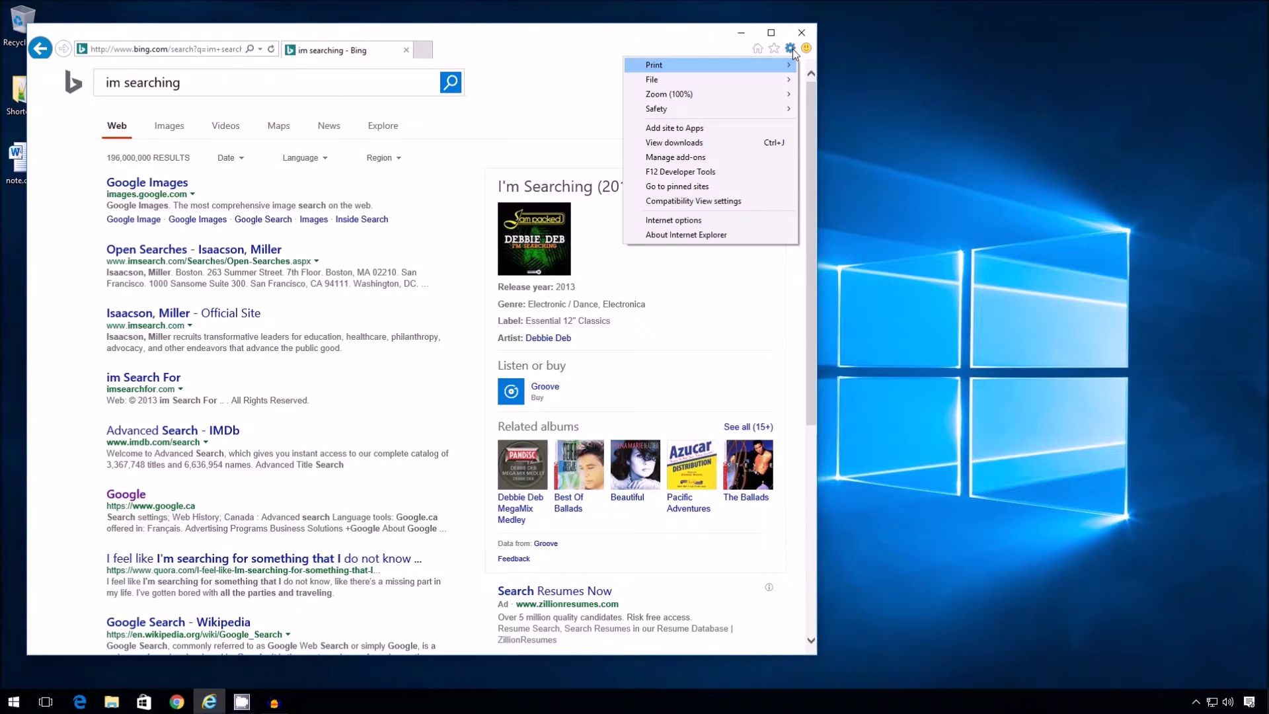
{"action": "left_click", "coordinate": [741, 161]}
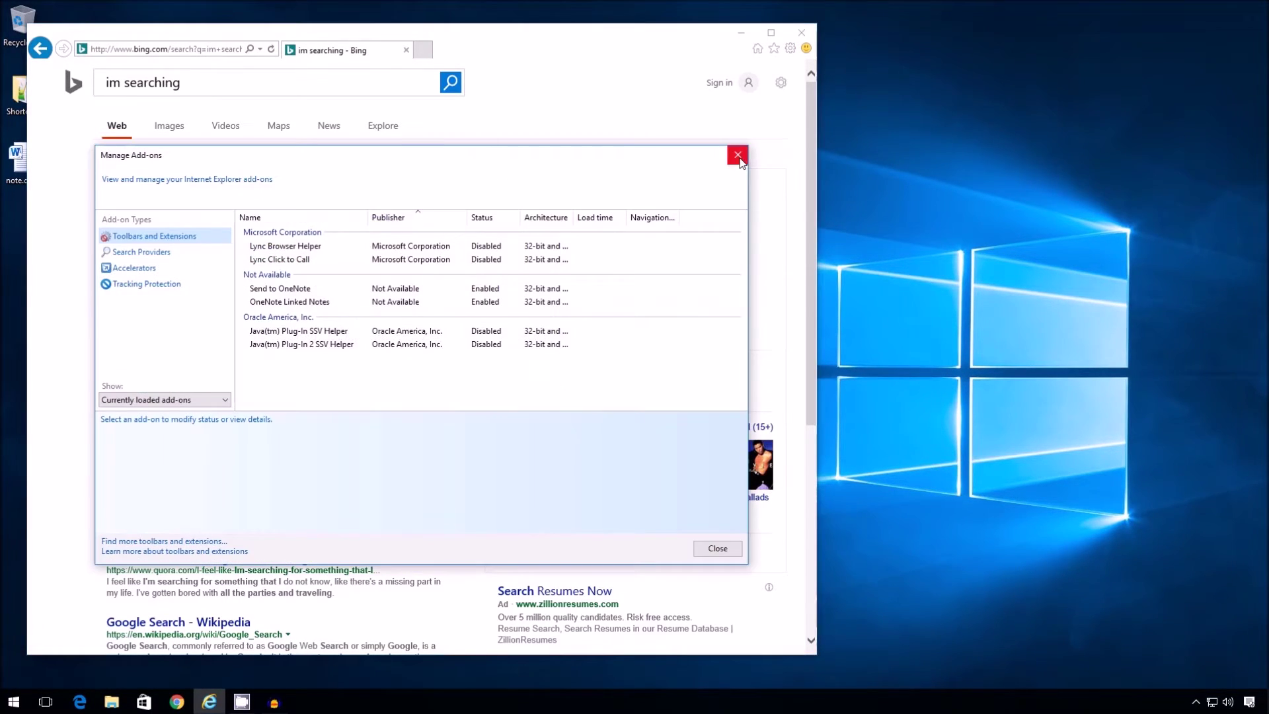
{"action": "left_click", "coordinate": [158, 258]}
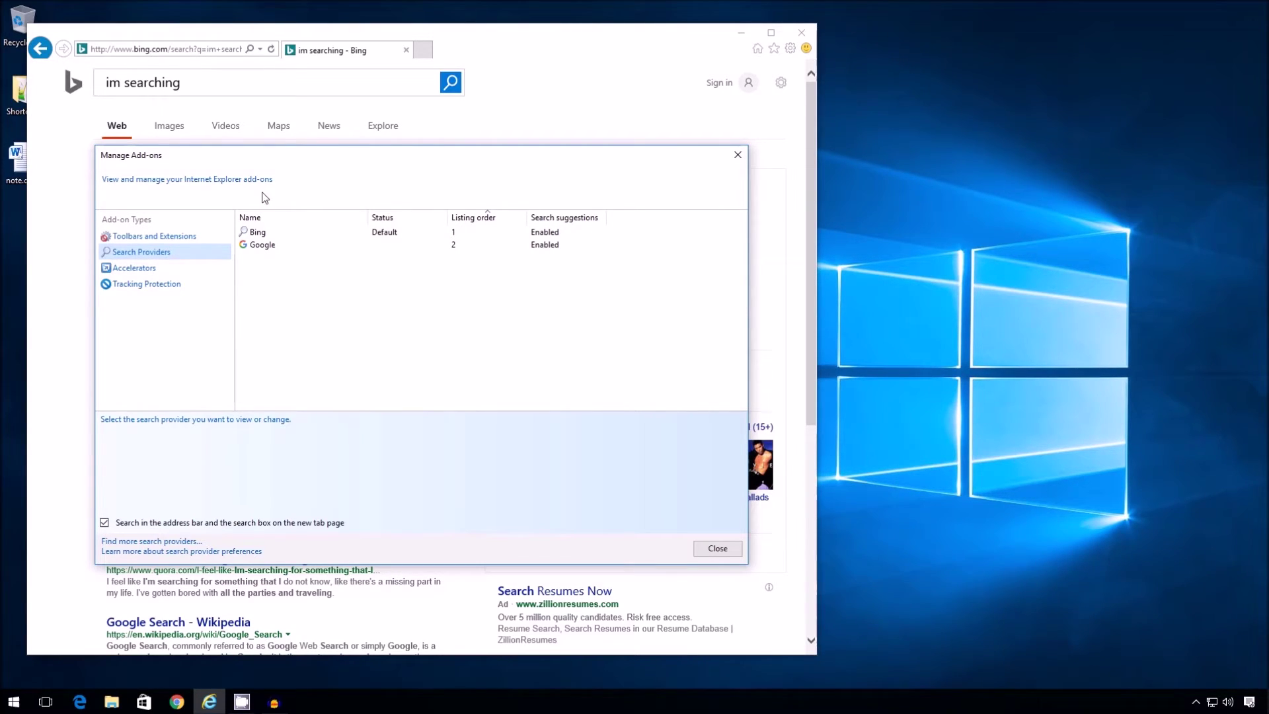
{"action": "left_click", "coordinate": [389, 246]}
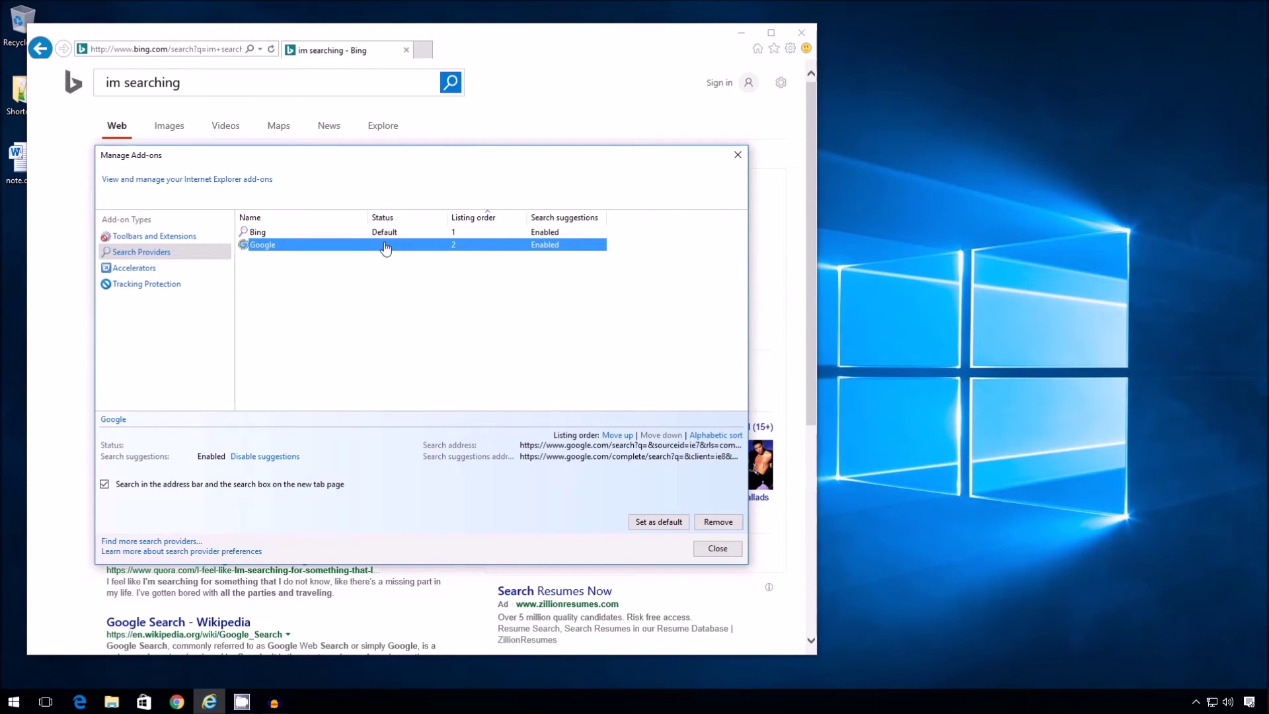
{"action": "right_click", "coordinate": [386, 248]}
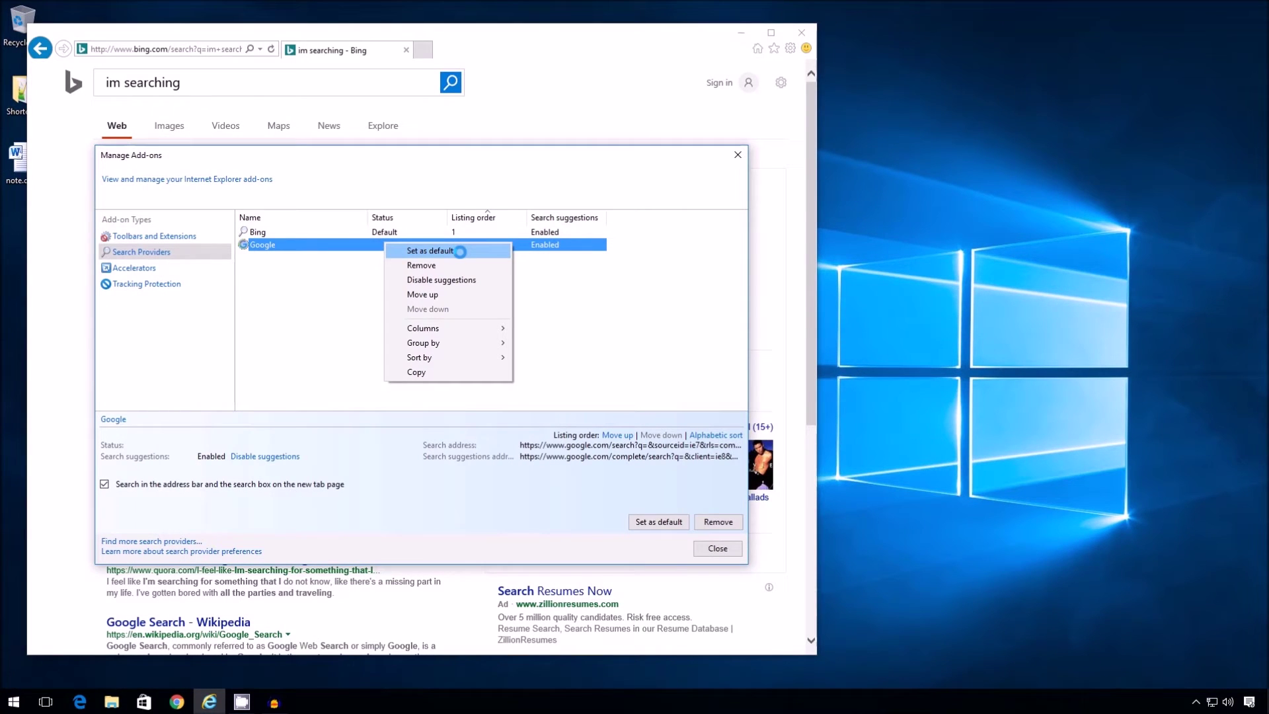
{"action": "left_click", "coordinate": [460, 252]}
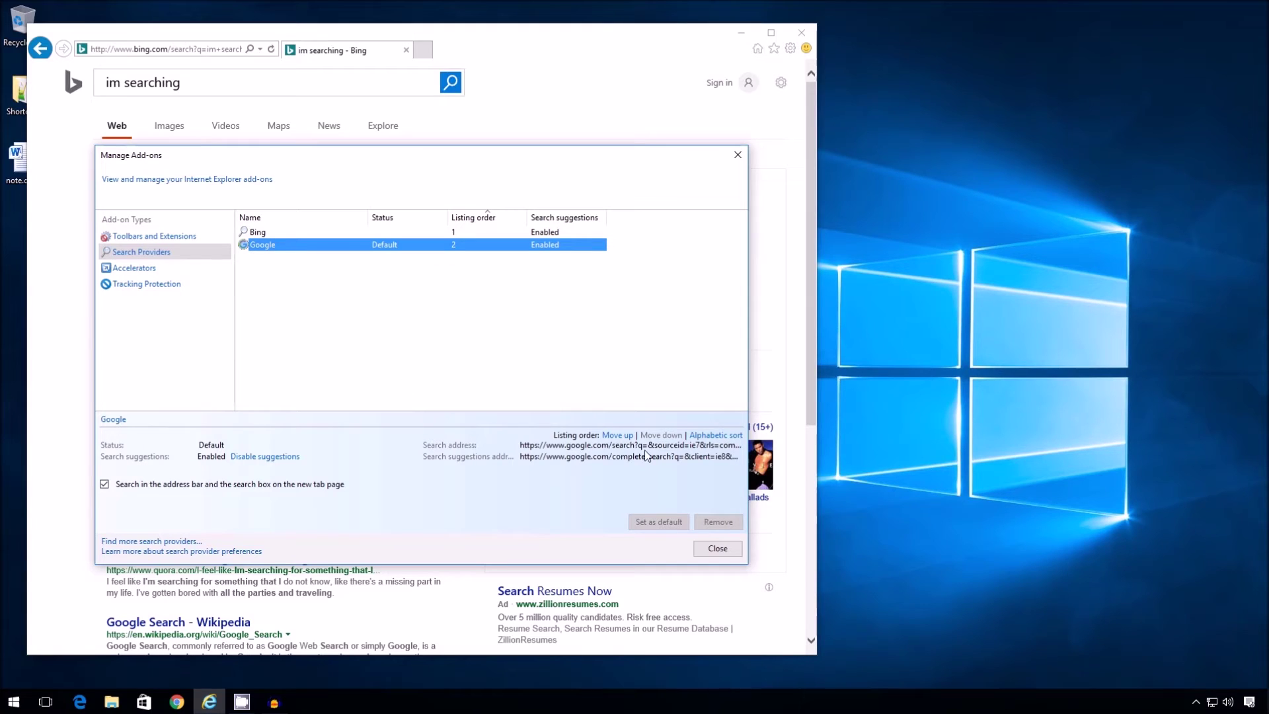
- Search 'im here' from the address bar to get Google results, dismissing the 'Get to Google faster' card
{"action": "left_click", "coordinate": [716, 549]}
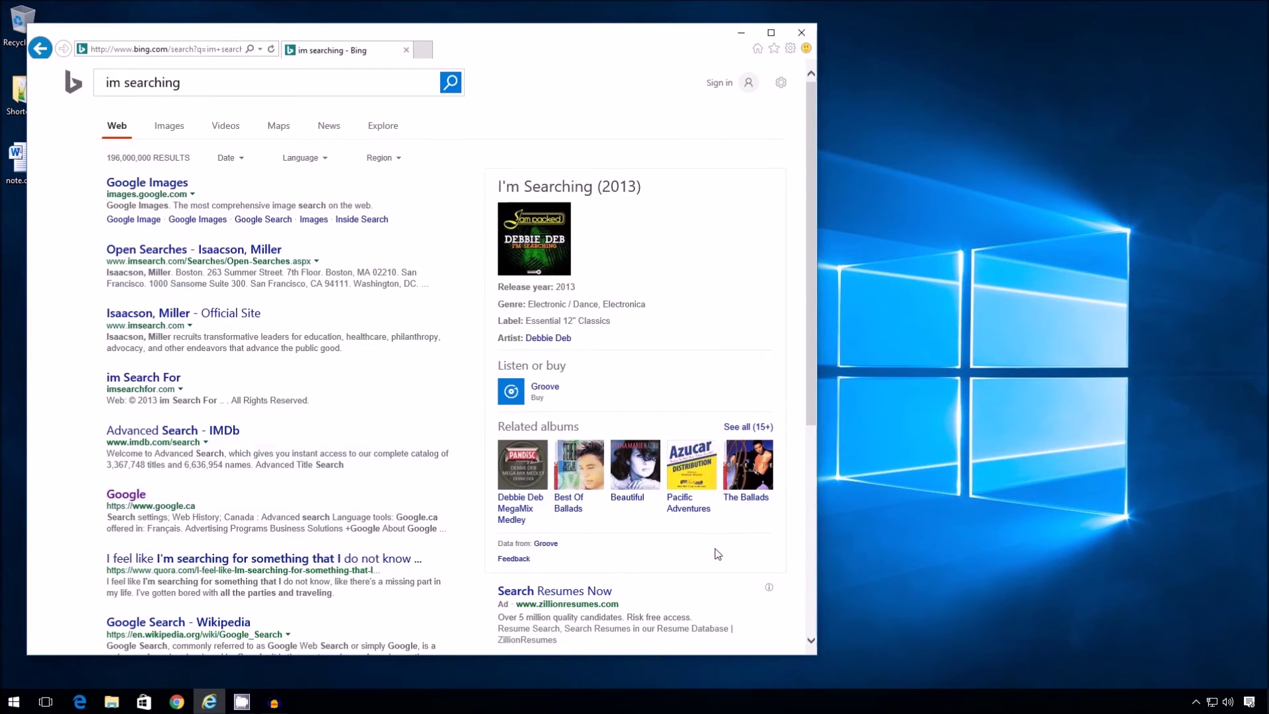
{"action": "left_click", "coordinate": [204, 49]}
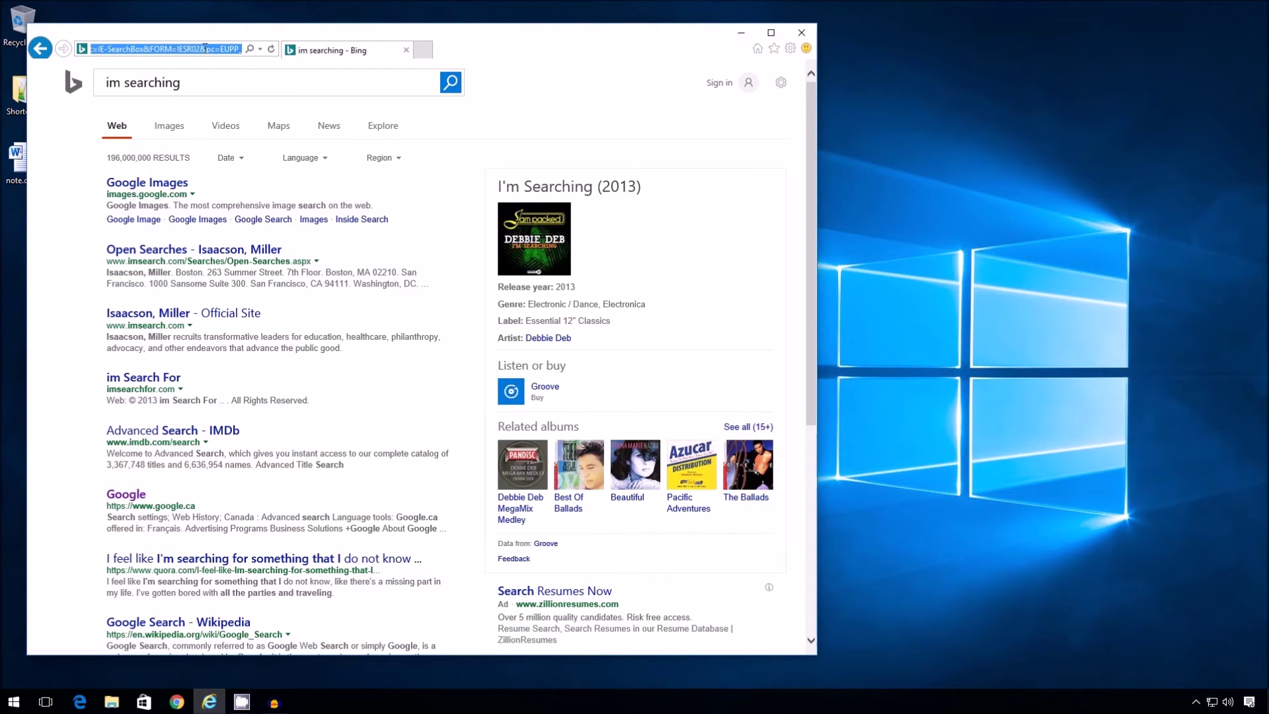
{"action": "type", "text": "ui"}
{"action": "key", "text": "BackSpace"}
{"action": "key", "text": "BackSpace"}
{"action": "type", "text": "im here"}
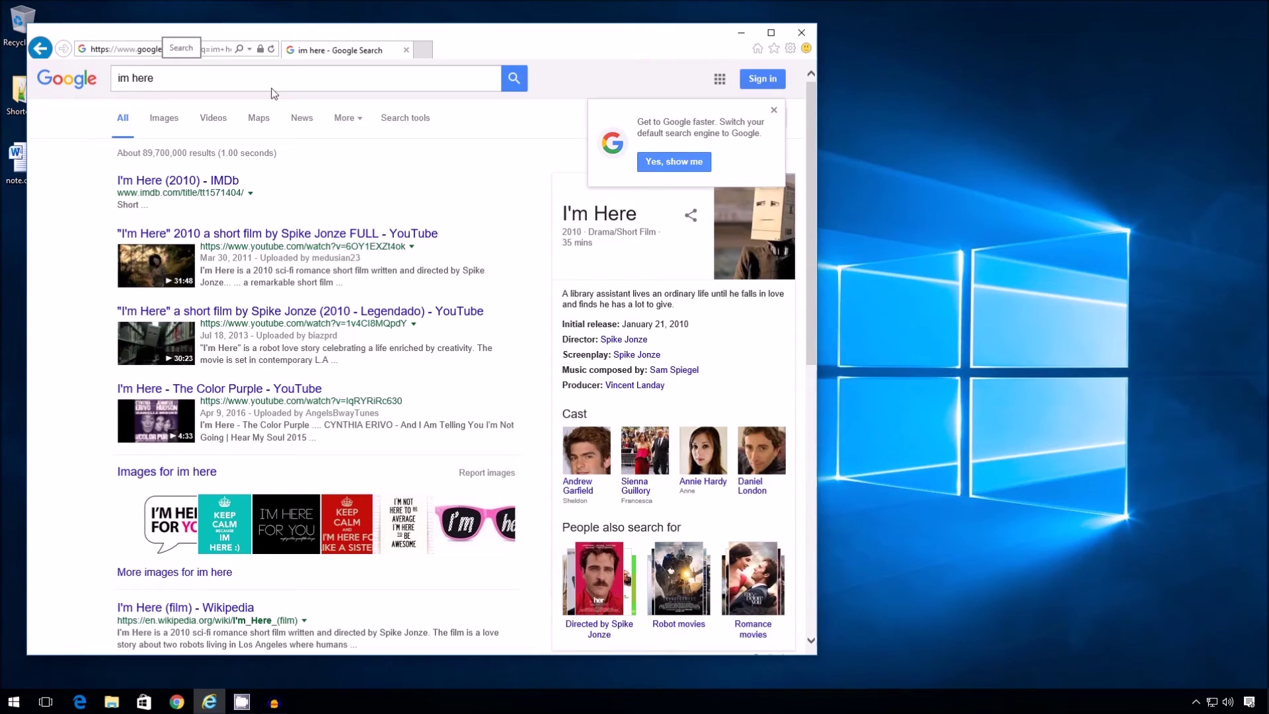
{"action": "left_click", "coordinate": [774, 113]}
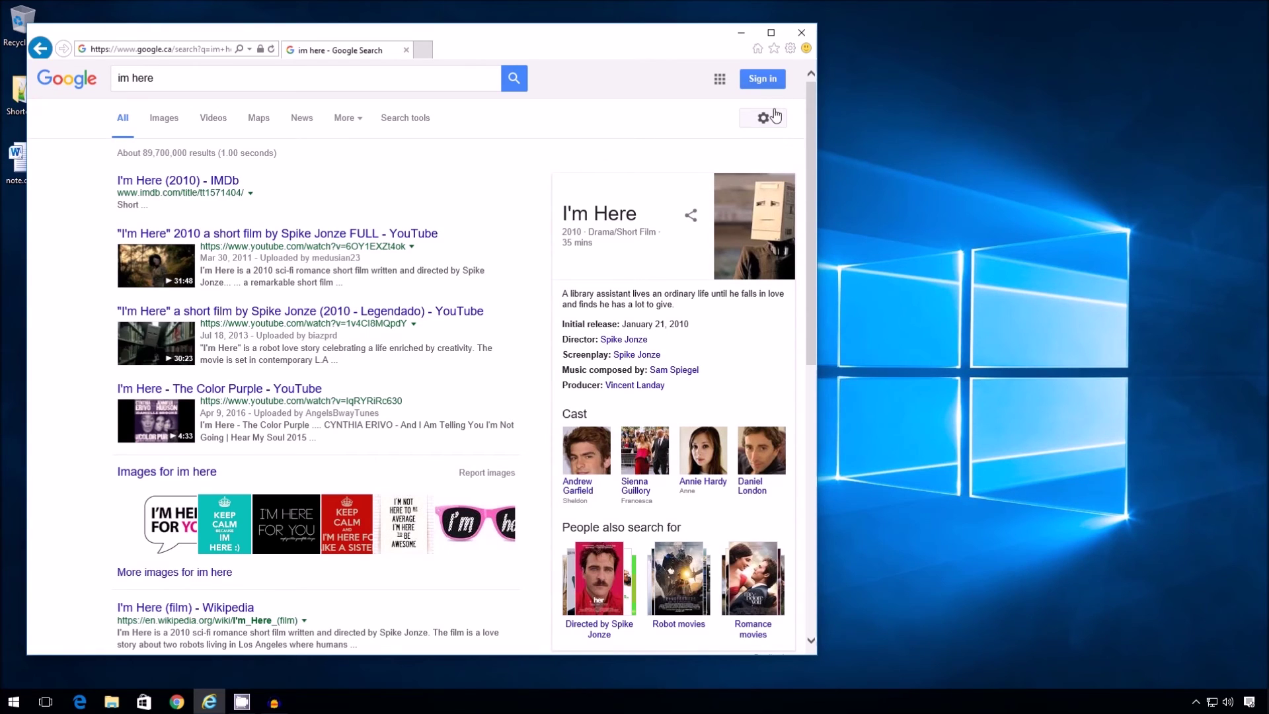